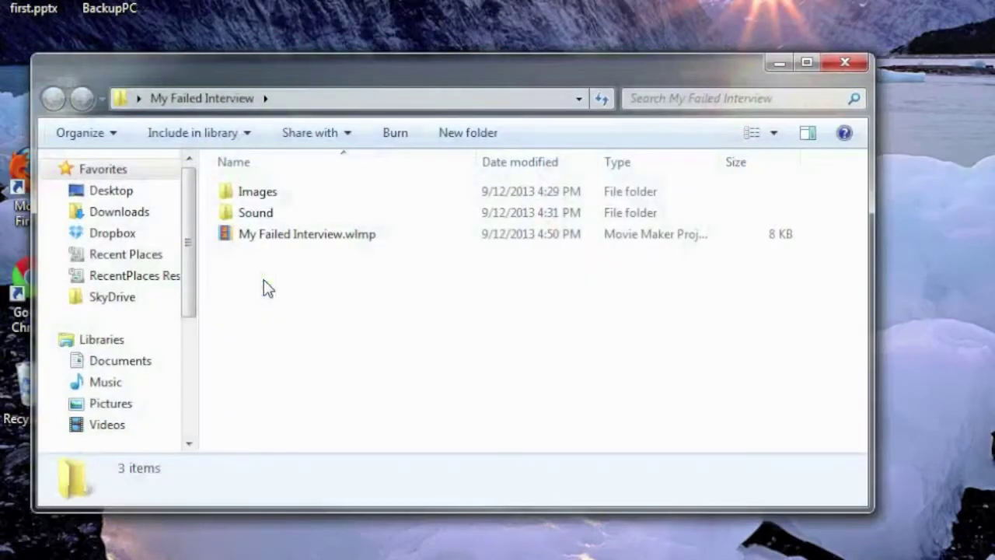
# - Open the My Failed Interview.wlmp project in Movie Maker from its folder
pyautogui.doubleClick(264, 236)
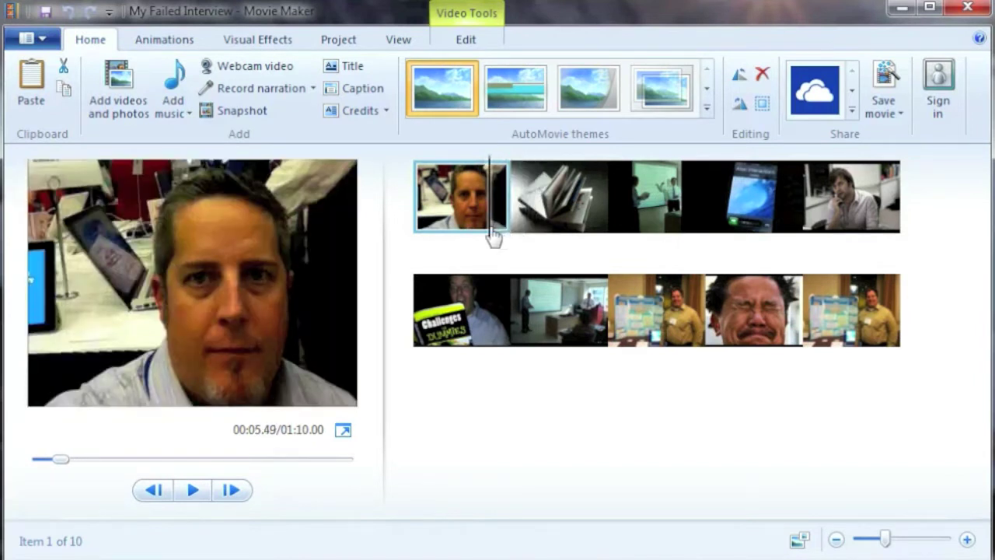
pyautogui.click(194, 491)
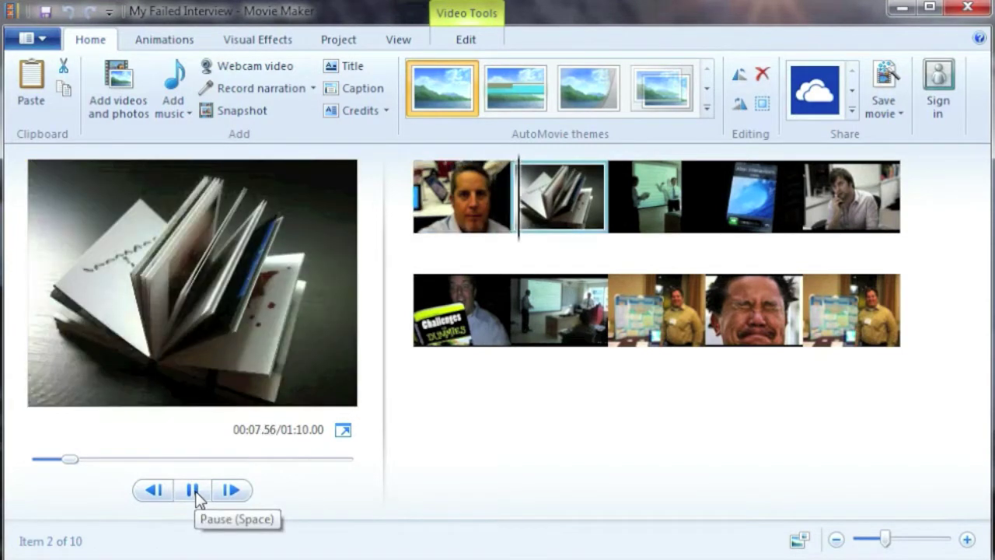
pyautogui.click(195, 491)
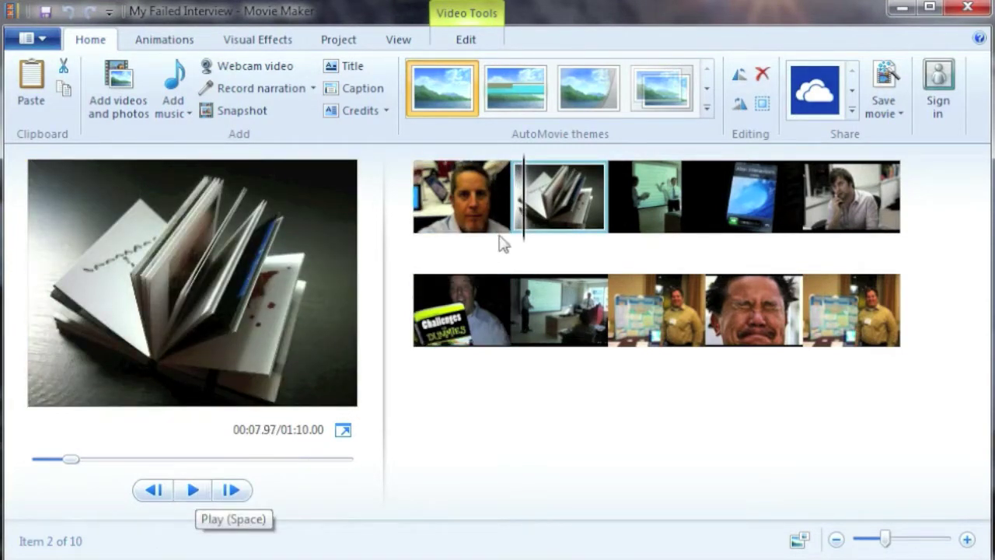
pyautogui.moveTo(520, 247); pyautogui.dragTo(501, 248)
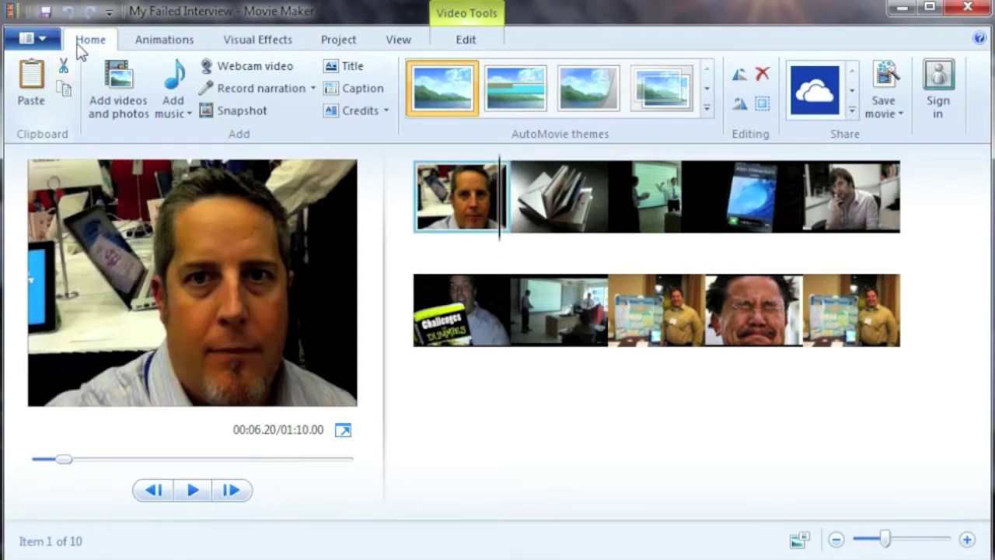
# - Apply a Crossfade transition to the first clip from the Animations tab
pyautogui.click(160, 49)
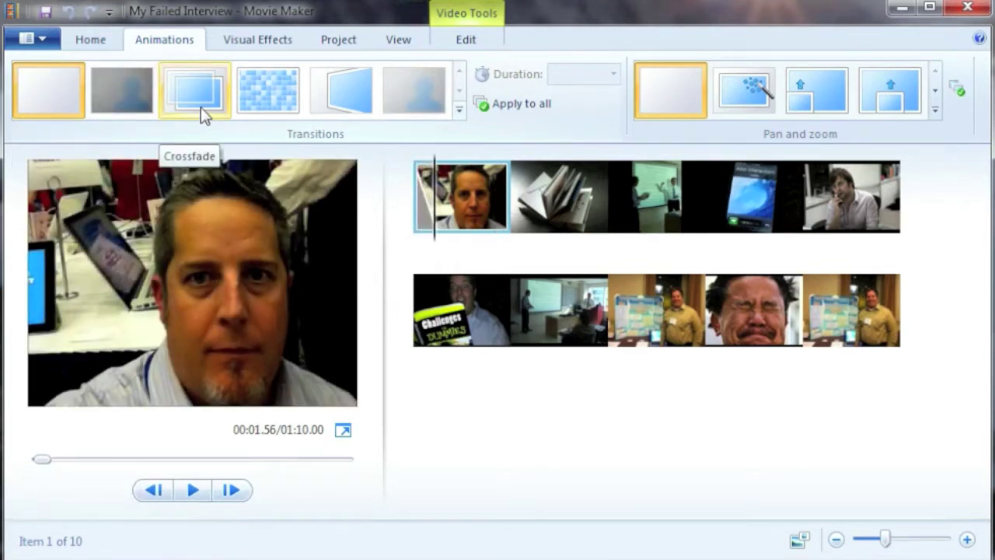
pyautogui.click(202, 108)
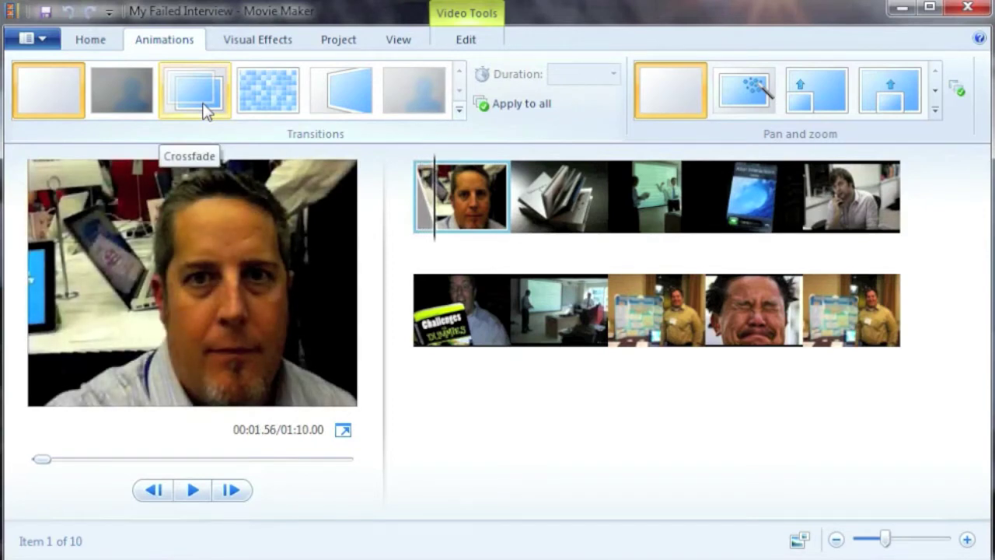
pyautogui.click(205, 111)
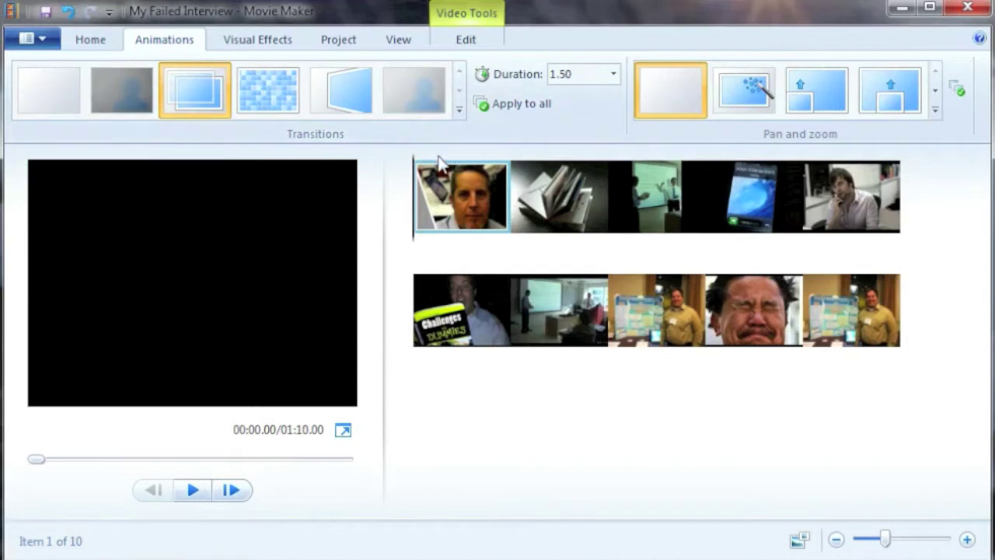
pyautogui.click(461, 114)
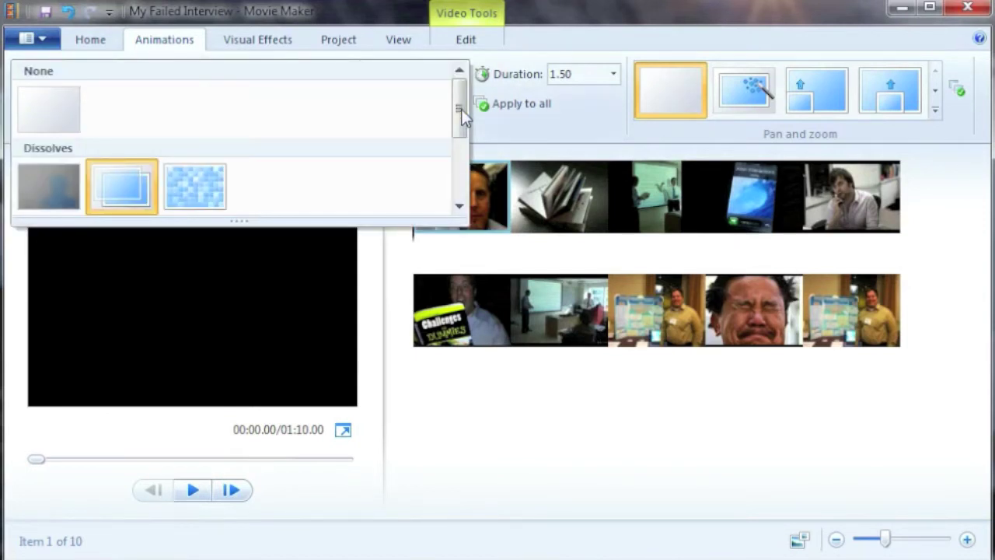
pyautogui.moveTo(461, 114)
pyautogui.mouseDown()
pyautogui.moveTo(474, 160)
pyautogui.moveTo(472, 122)
pyautogui.mouseUp()
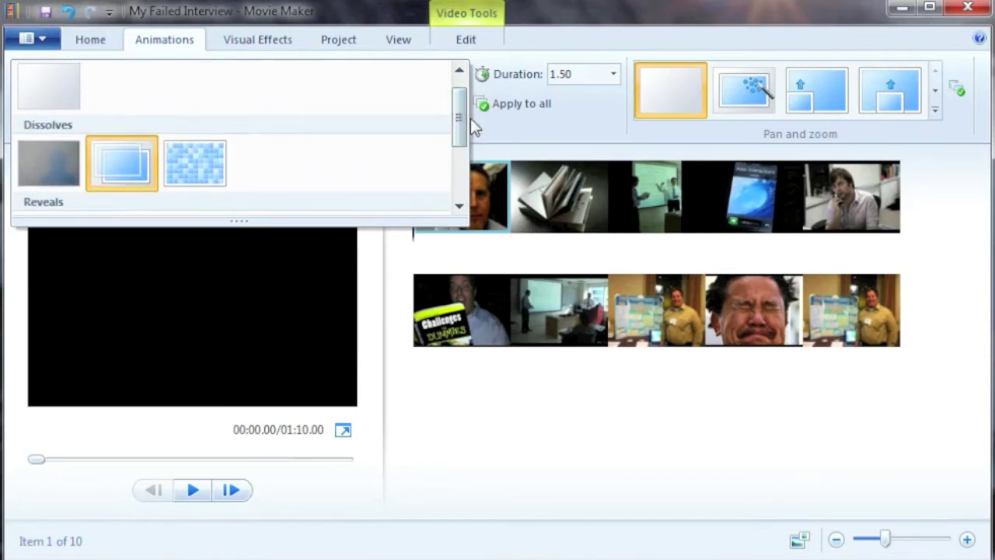
pyautogui.click(503, 131)
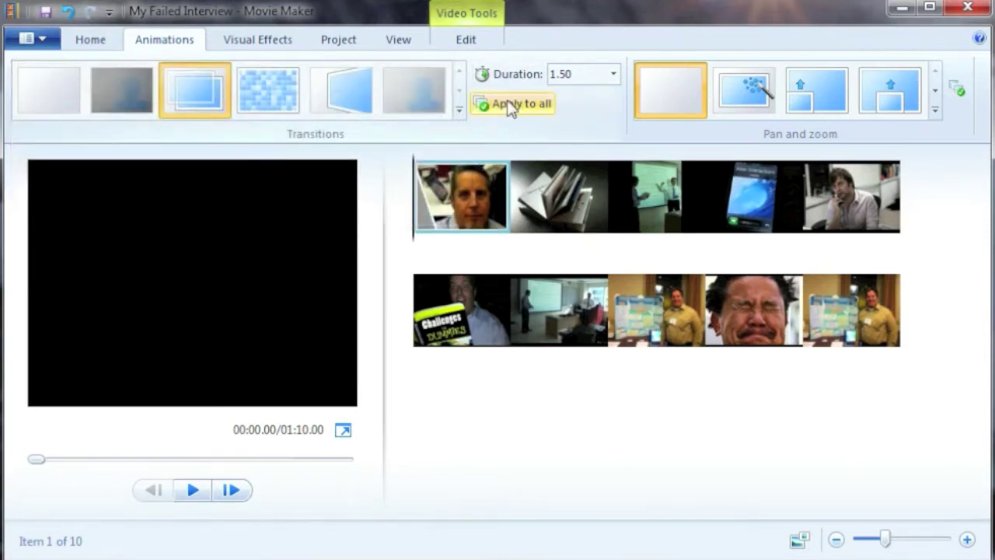
# - Apply the Crossfade transition to the book photo clip
pyautogui.click(537, 182)
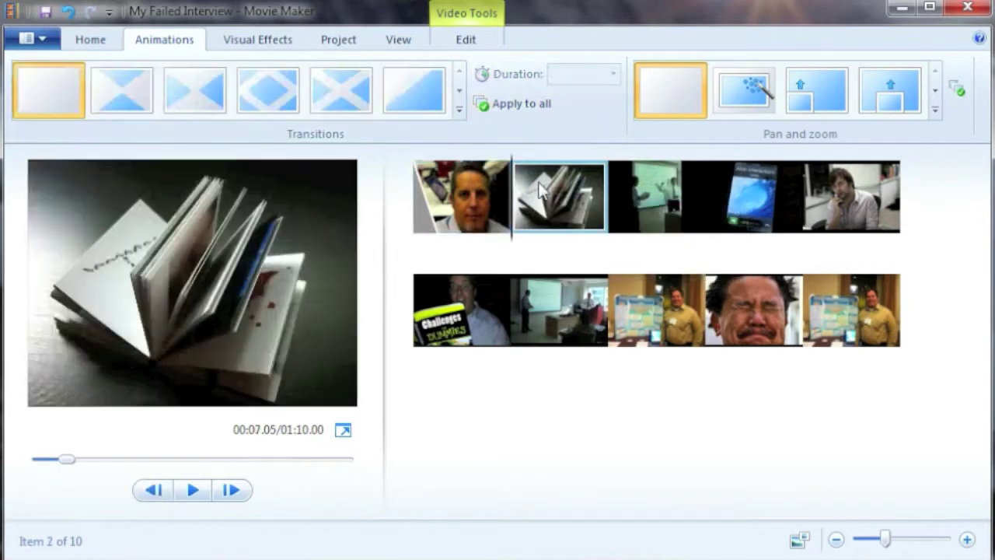
pyautogui.click(460, 113)
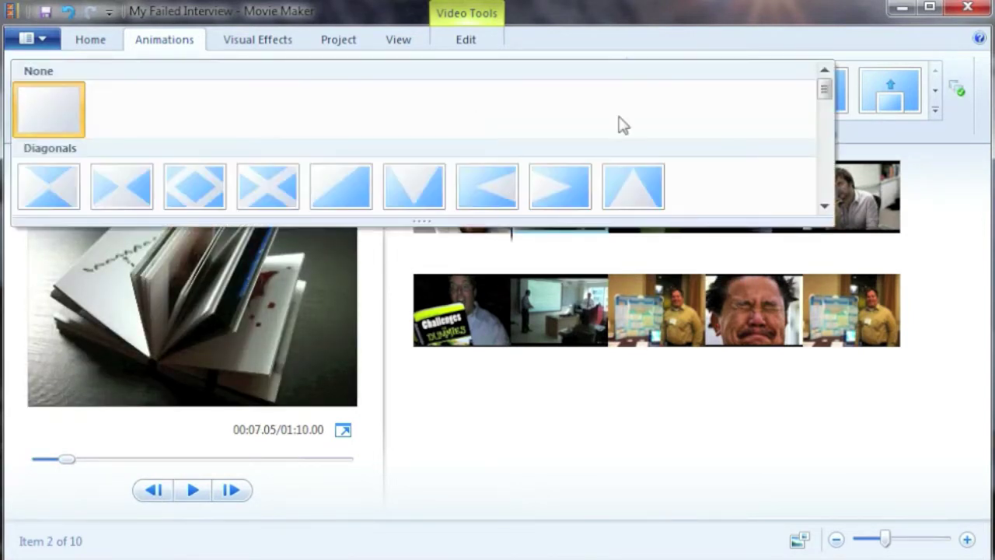
pyautogui.moveTo(824, 94)
pyautogui.mouseDown()
pyautogui.moveTo(841, 192)
pyautogui.moveTo(822, 133)
pyautogui.moveTo(822, 90)
pyautogui.moveTo(824, 104)
pyautogui.mouseUp()
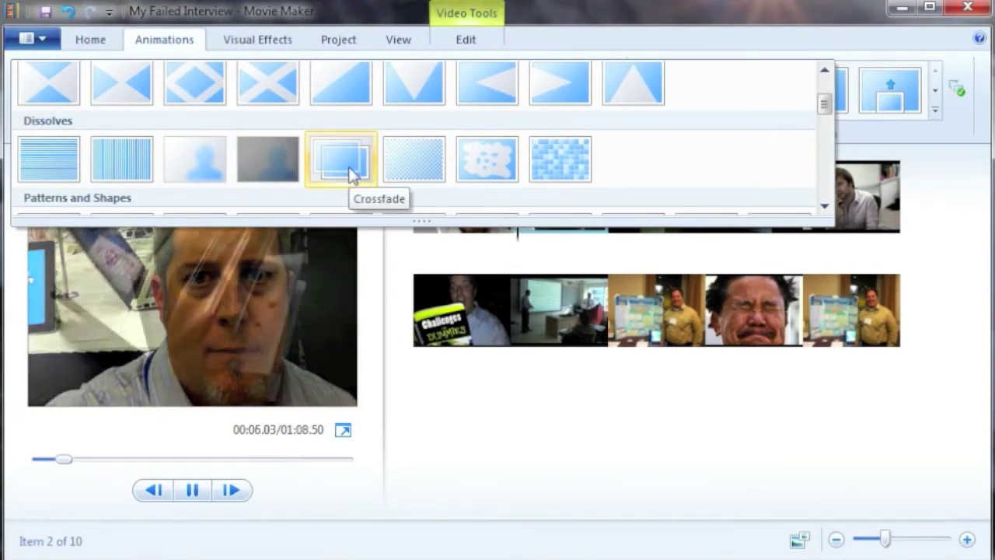
pyautogui.click(348, 169)
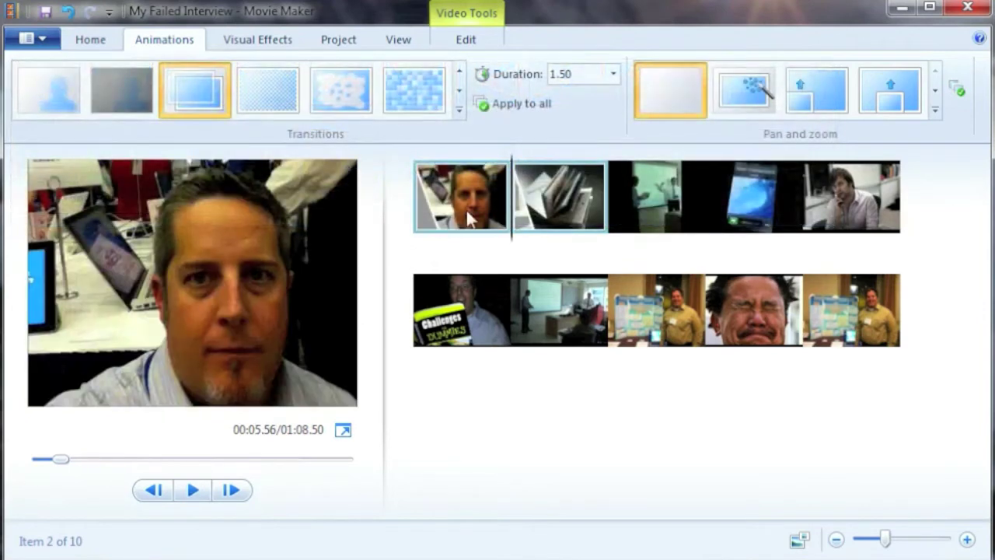
# - Preview the crossfade from the first clip into the book photo
pyautogui.click(493, 247)
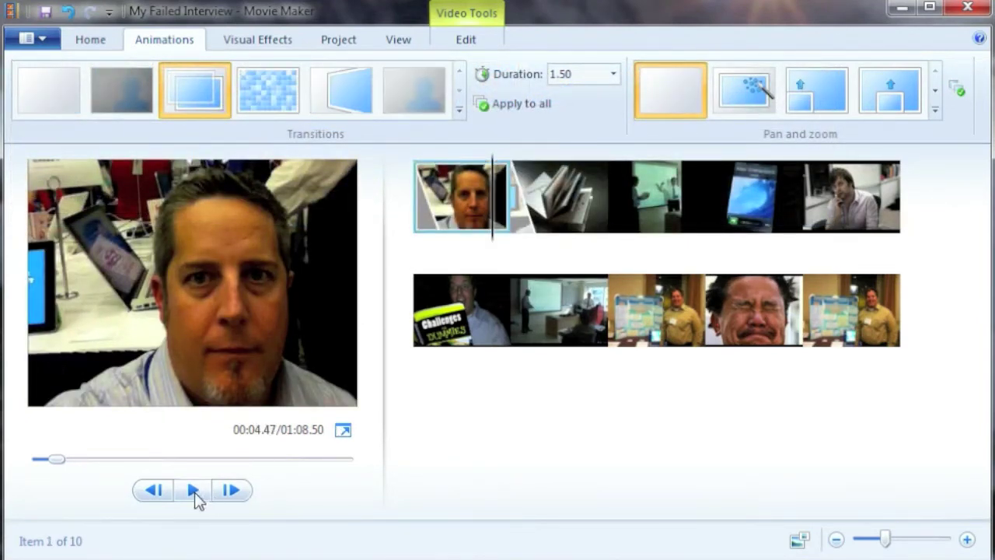
pyautogui.click(195, 491)
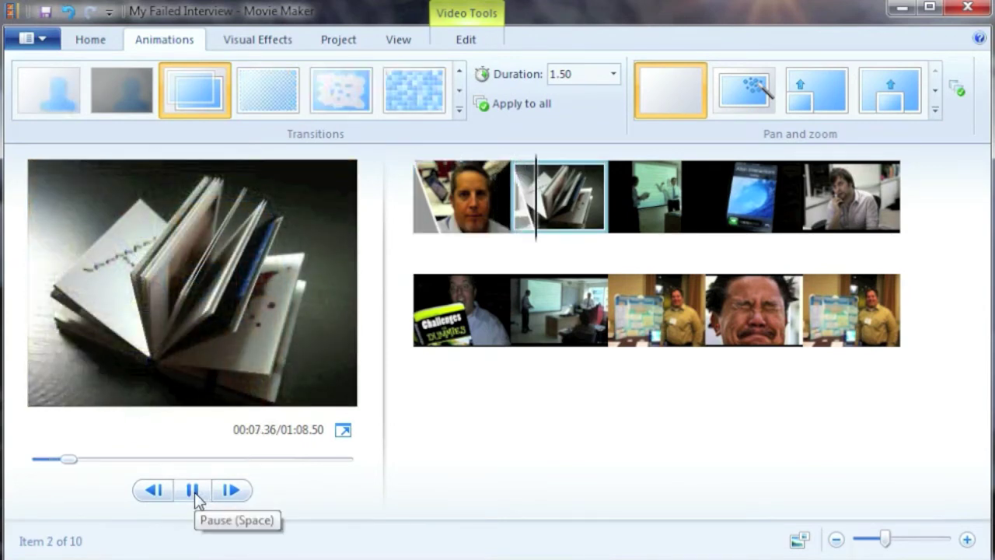
pyautogui.click(194, 494)
pyautogui.moveTo(539, 236); pyautogui.dragTo(498, 249)
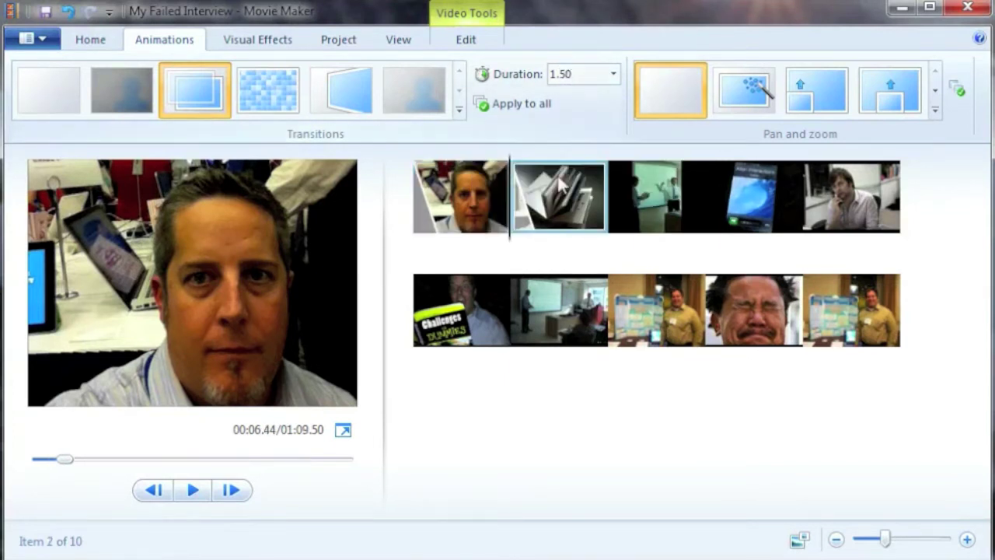
# - Set the transition duration to 1.50 seconds and preview the crossfade
pyautogui.click(613, 74)
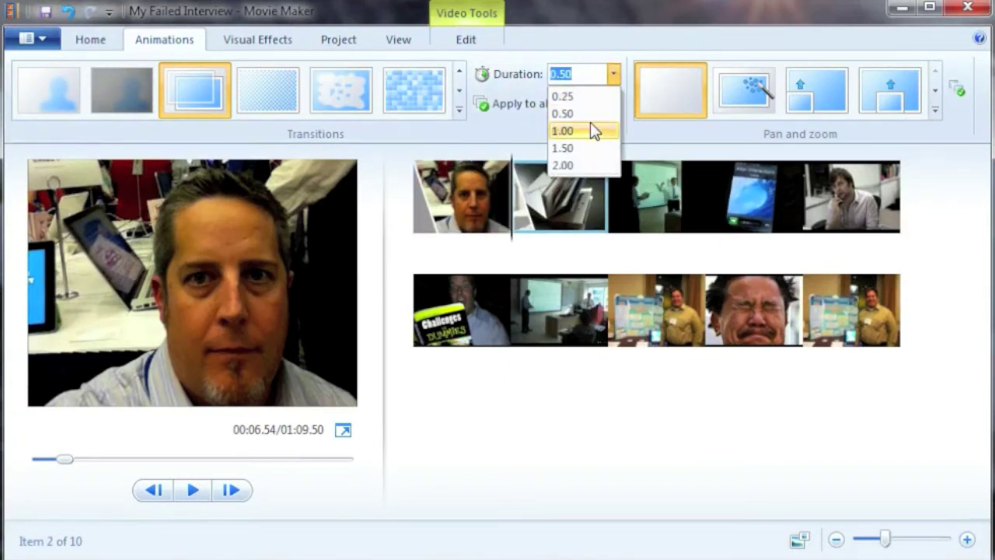
pyautogui.click(588, 148)
pyautogui.click(513, 237)
pyautogui.click(496, 243)
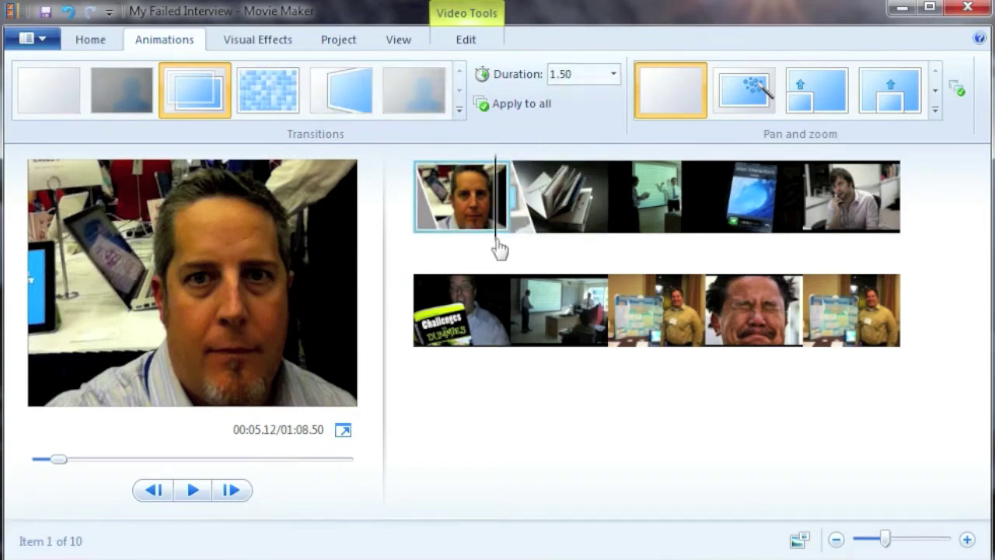
pyautogui.click(194, 491)
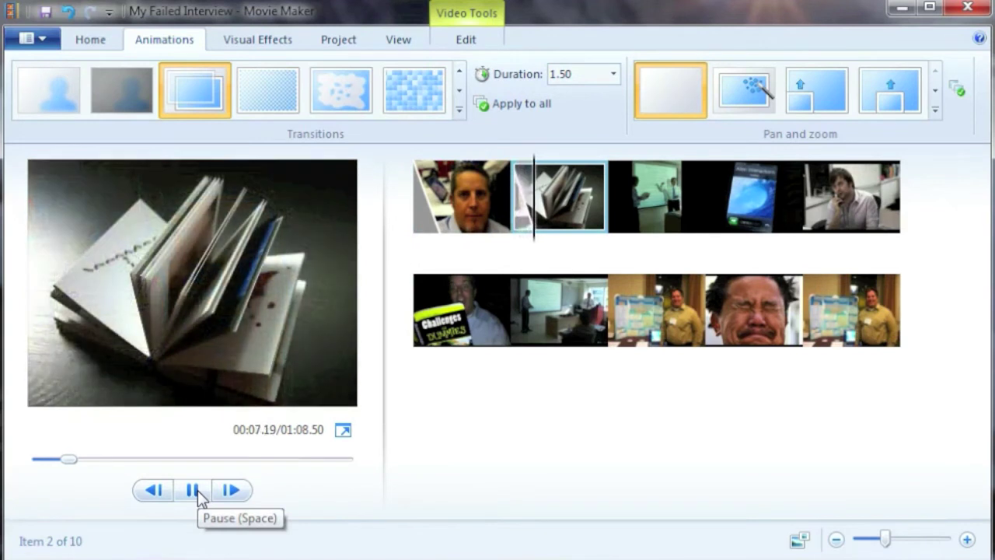
pyautogui.click(194, 489)
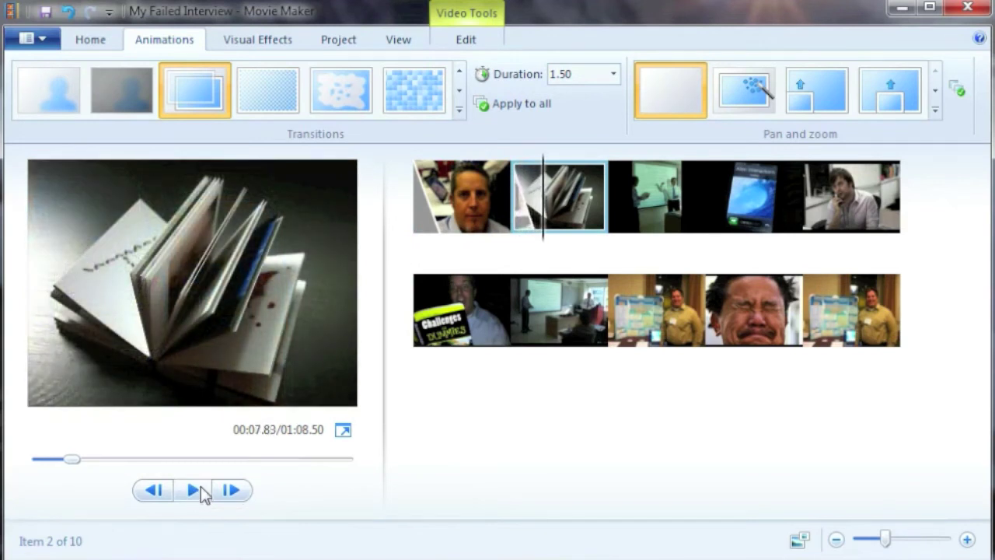
# - Apply the crossfade to all clips and check it on the third clip
pyautogui.click(544, 107)
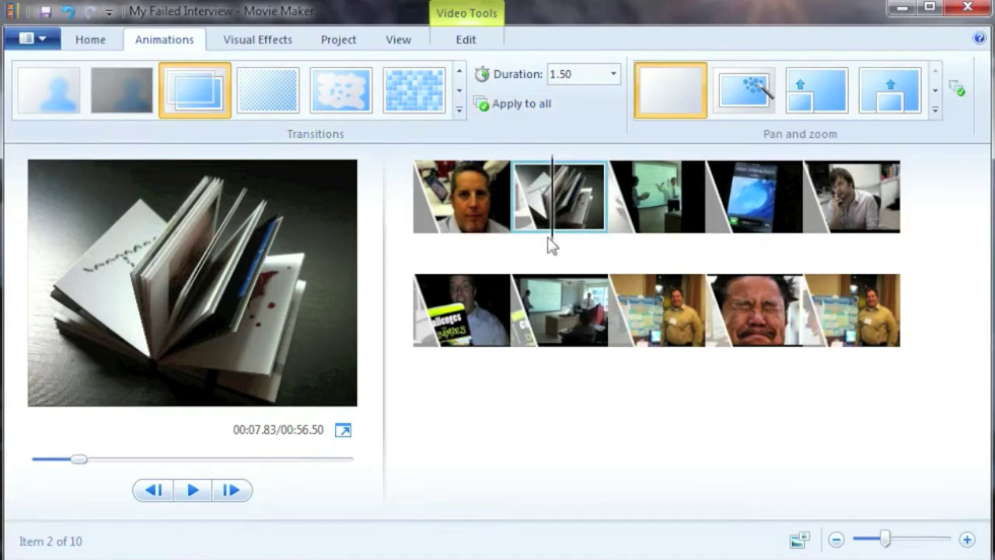
pyautogui.moveTo(549, 242); pyautogui.dragTo(687, 245)
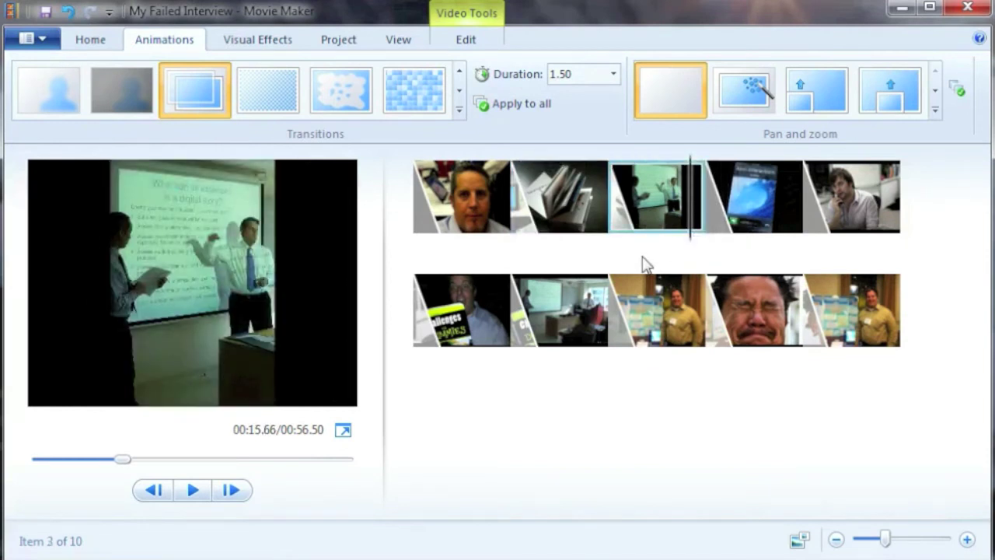
pyautogui.click(638, 199)
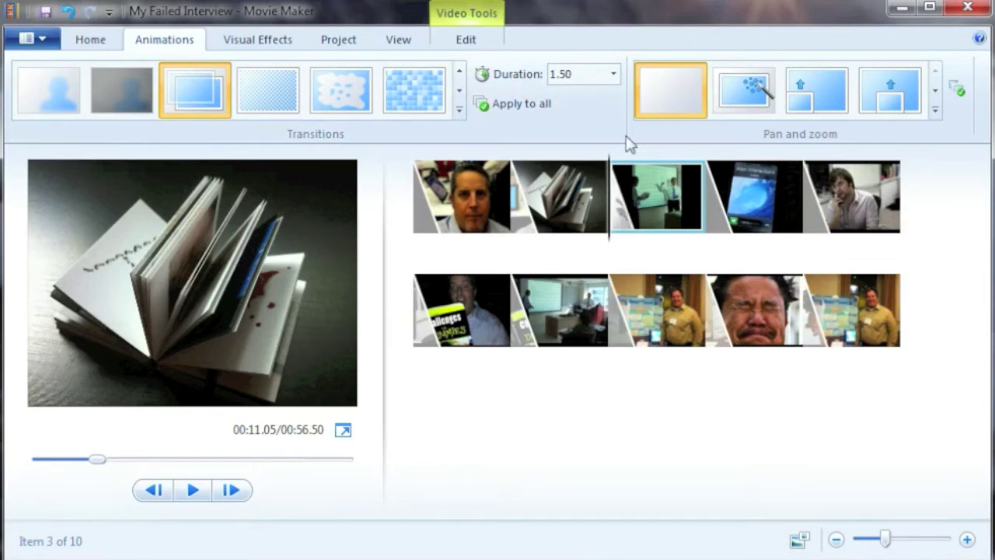
# - Set the presentation clip's transition to None and scrub through to check the cut
pyautogui.click(461, 113)
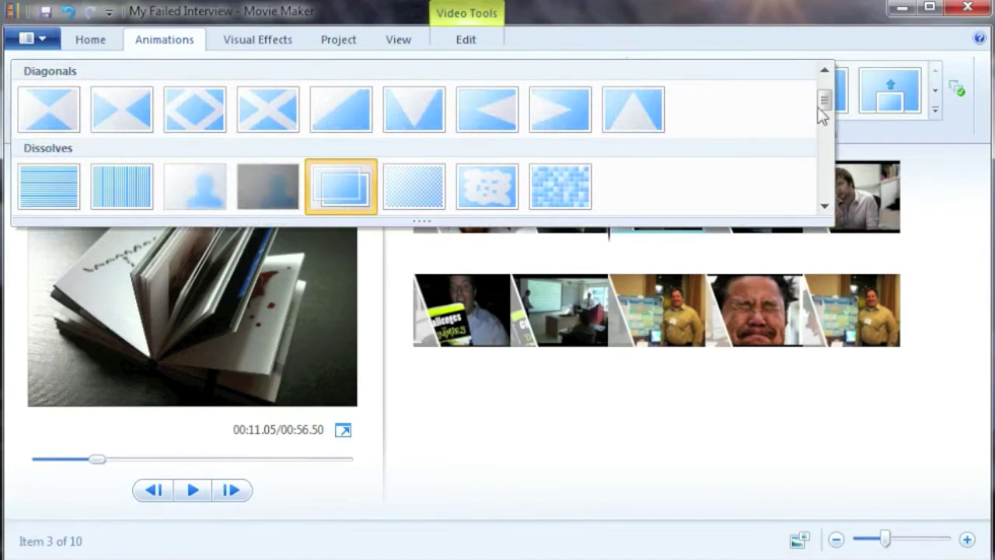
pyautogui.scroll(1, 822, 108)
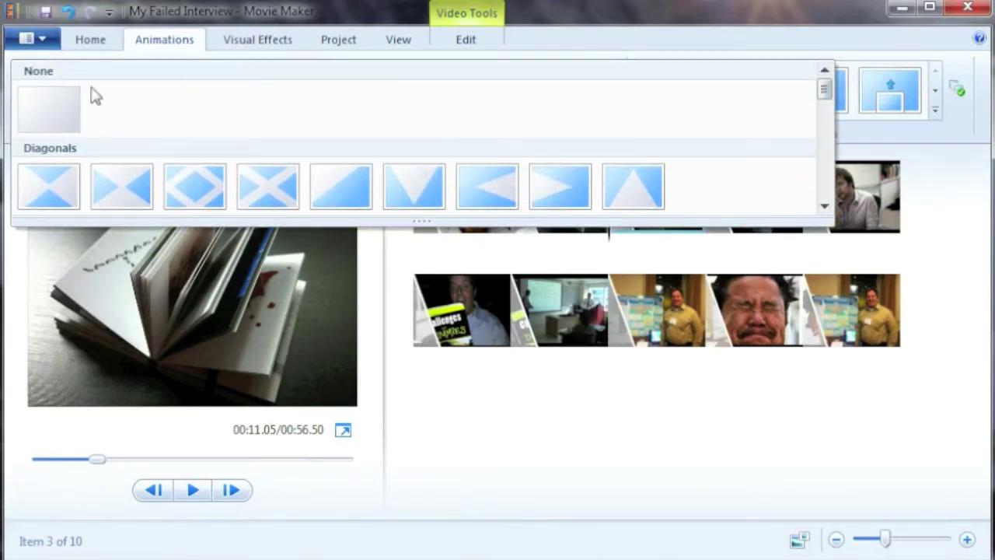
pyautogui.click(38, 95)
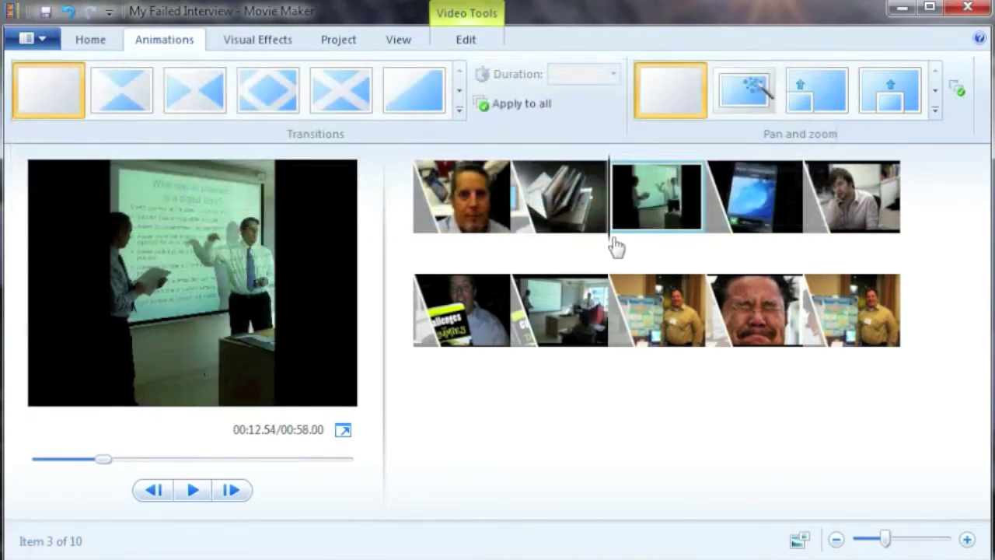
pyautogui.moveTo(611, 243); pyautogui.dragTo(697, 242)
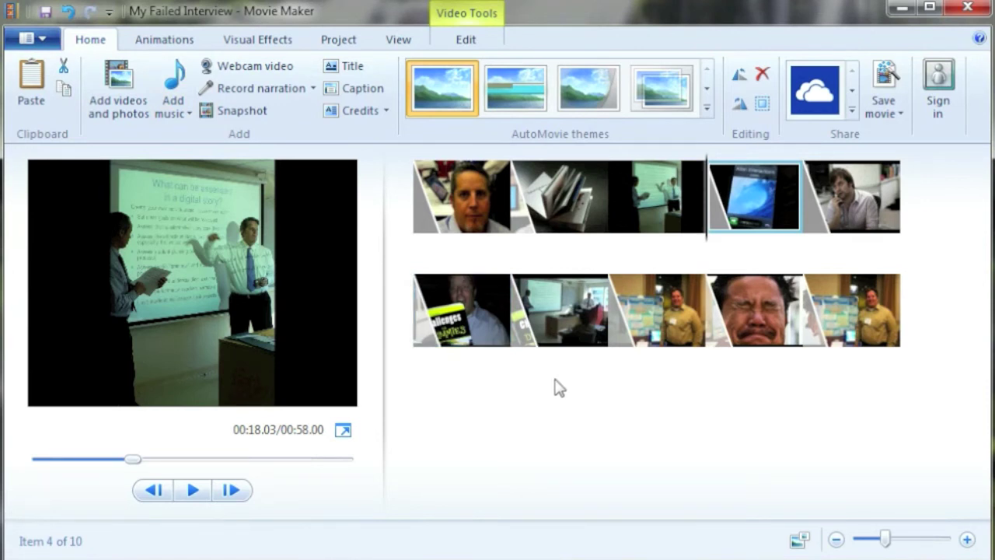
# - Apply the Zoom in center pan-and-zoom effect to the first picture
pyautogui.click(469, 223)
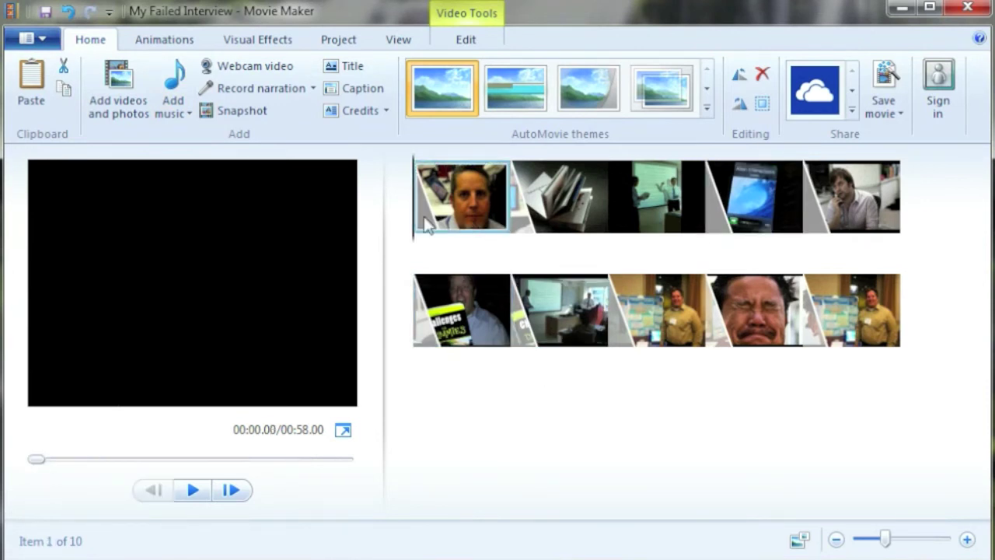
pyautogui.moveTo(446, 240); pyautogui.dragTo(461, 243)
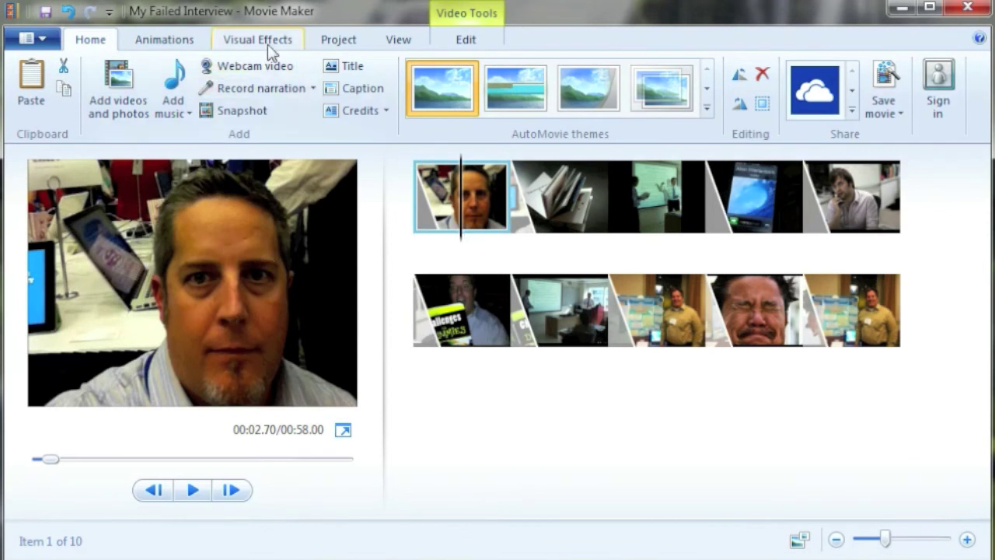
pyautogui.click(165, 42)
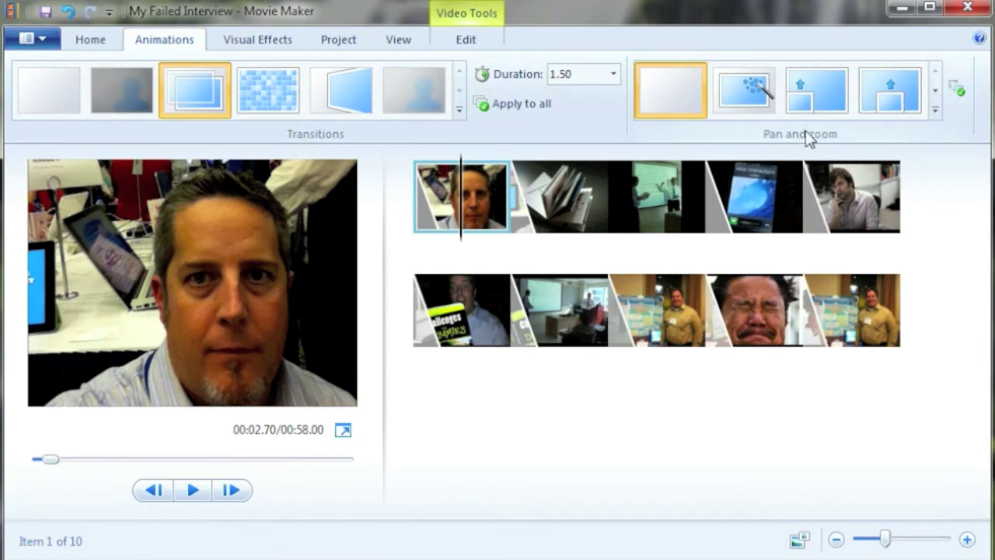
pyautogui.click(935, 110)
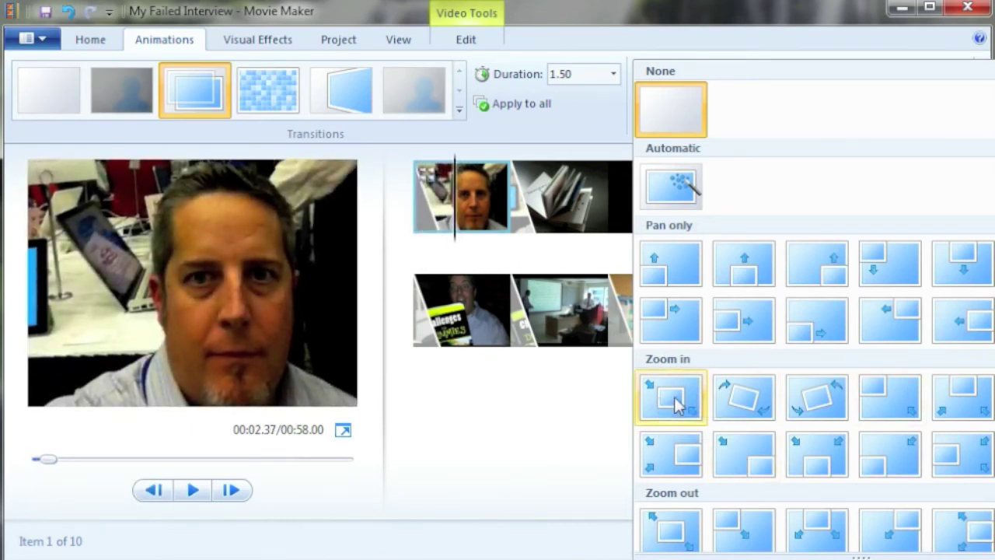
pyautogui.click(672, 398)
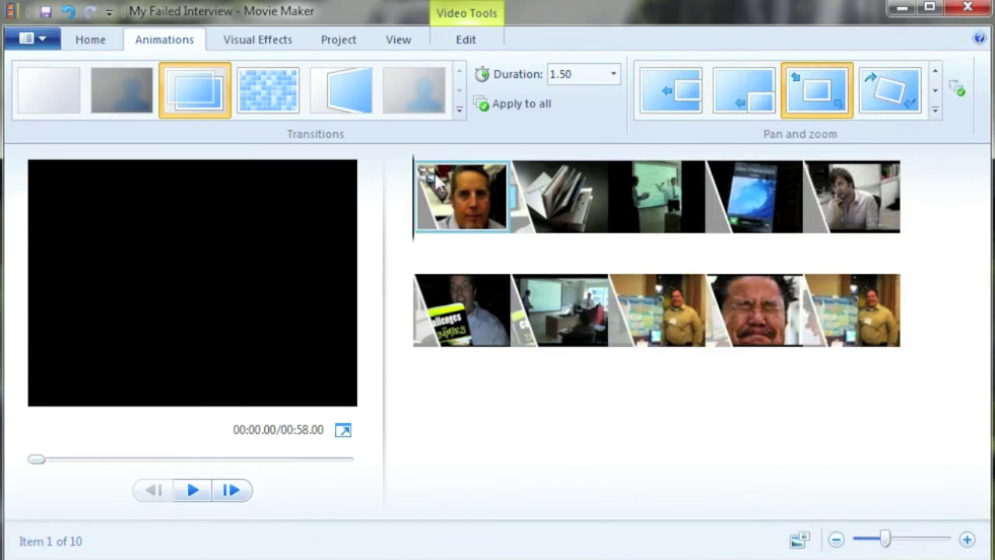
# - Play back the first picture's Zoom in center effect as a preview
pyautogui.moveTo(426, 183)
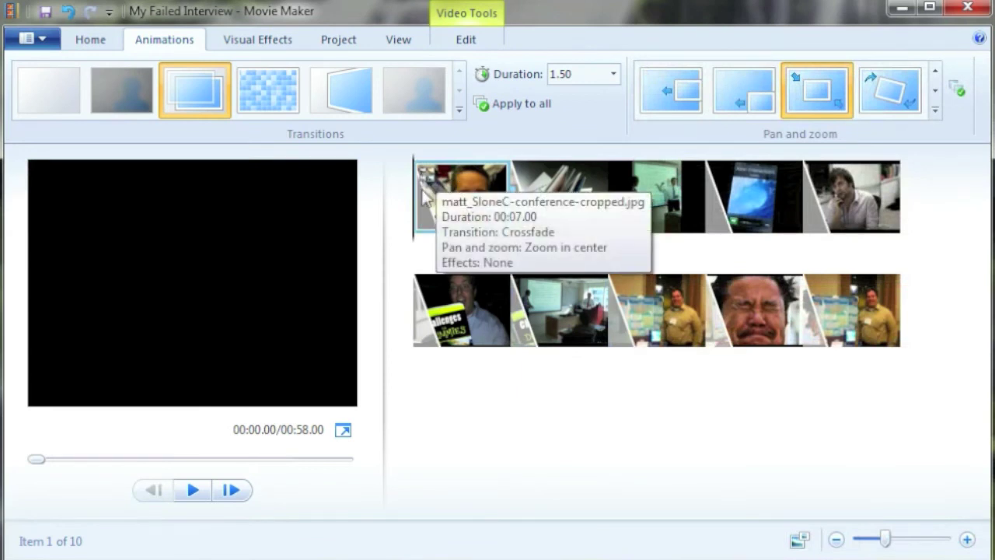
pyautogui.moveTo(413, 249); pyautogui.dragTo(434, 250)
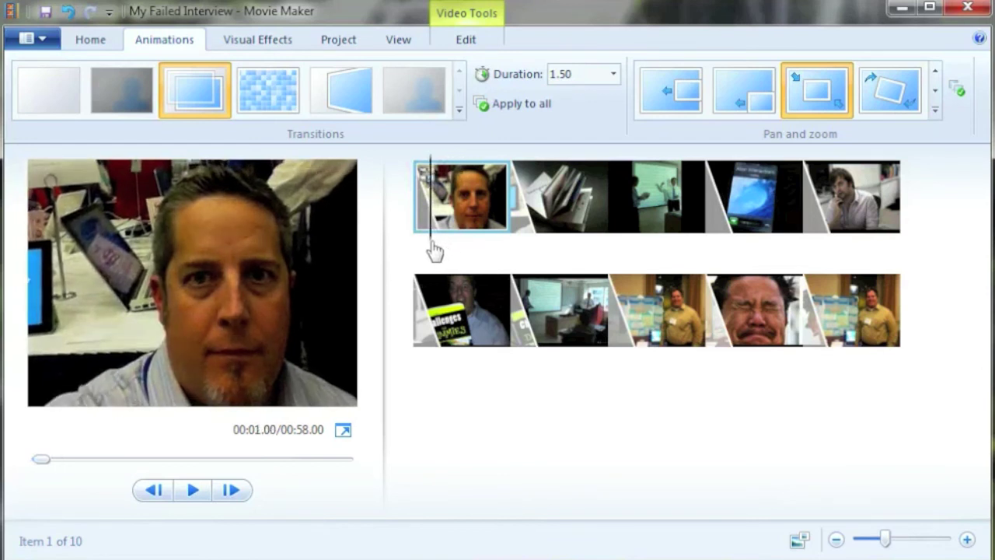
pyautogui.click(193, 489)
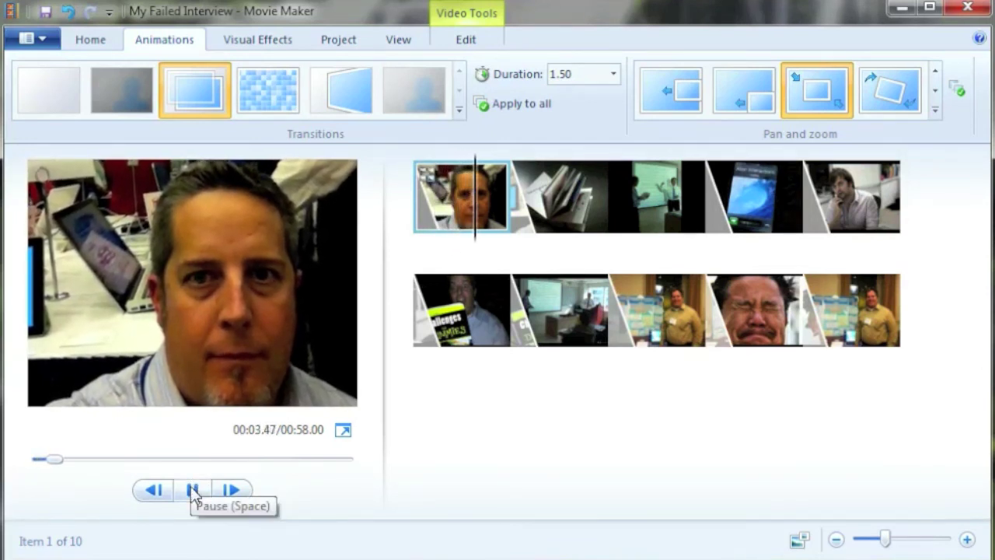
pyautogui.click(193, 489)
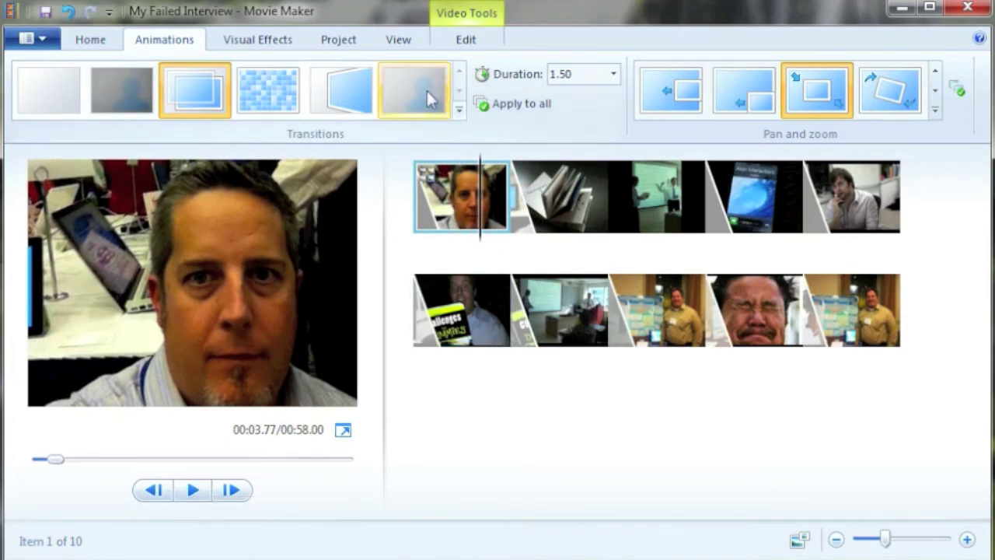
pyautogui.click(546, 211)
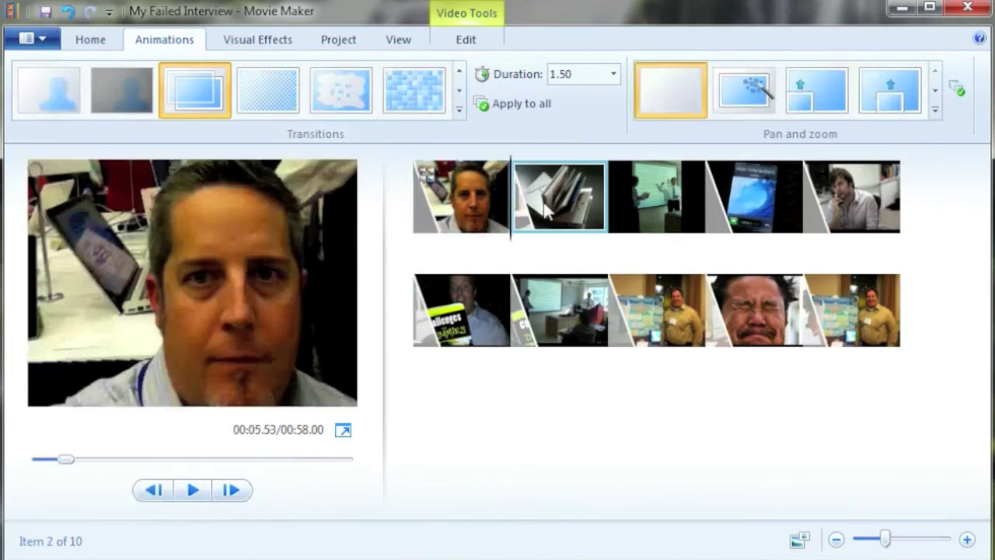
# - Give the book and last pictures Zoom in center and rotate left, and the presentation picture Zoom in center
pyautogui.click(935, 112)
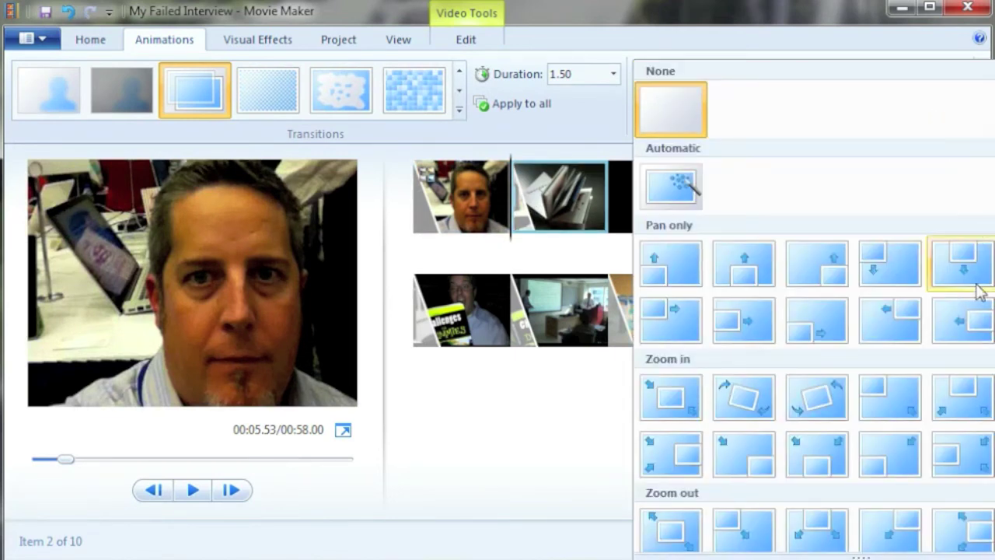
pyautogui.click(827, 405)
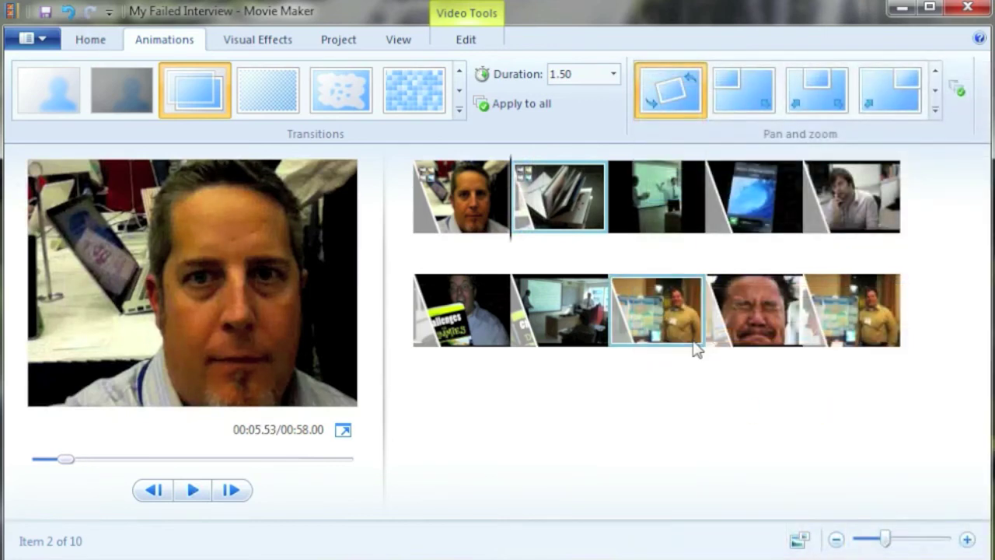
pyautogui.click(663, 197)
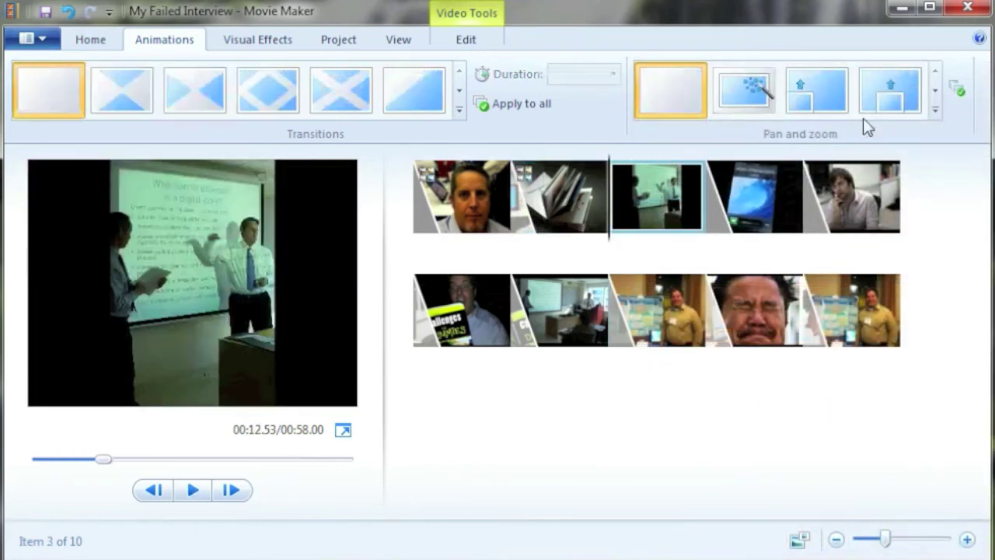
pyautogui.click(935, 110)
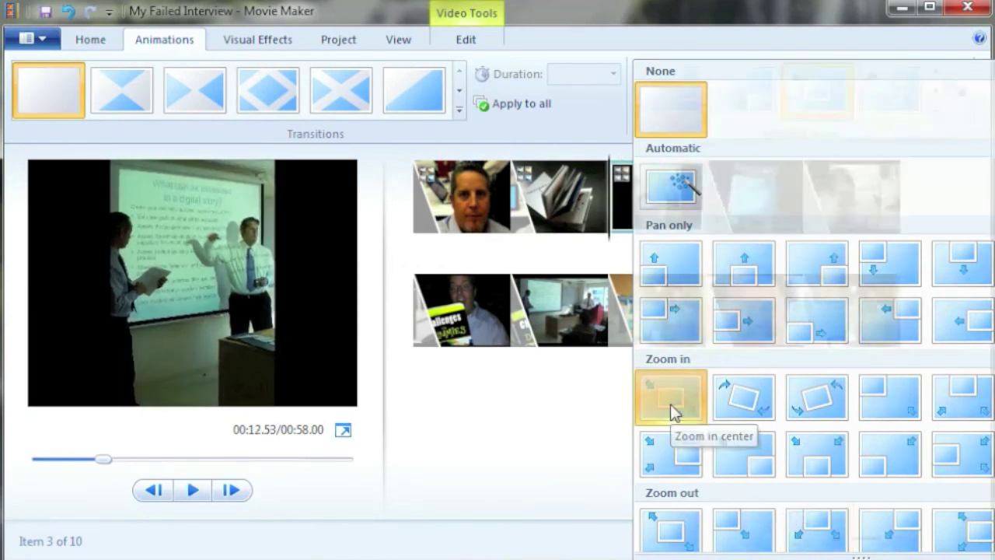
pyautogui.click(670, 405)
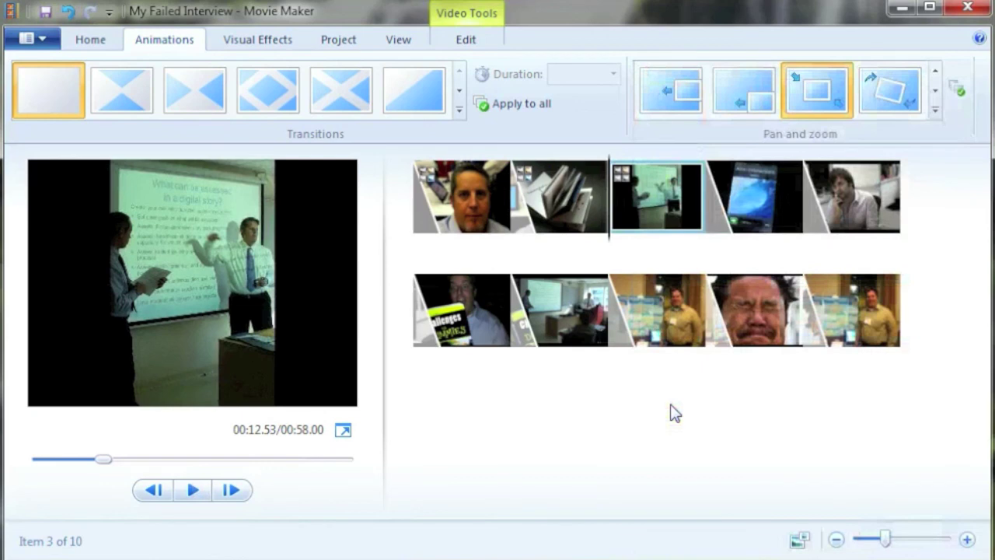
pyautogui.click(855, 311)
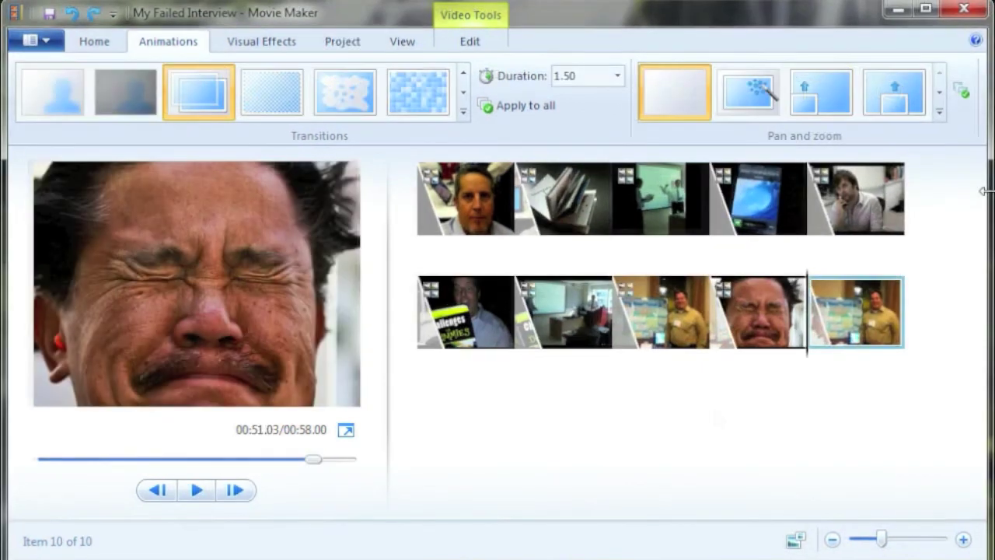
pyautogui.click(939, 115)
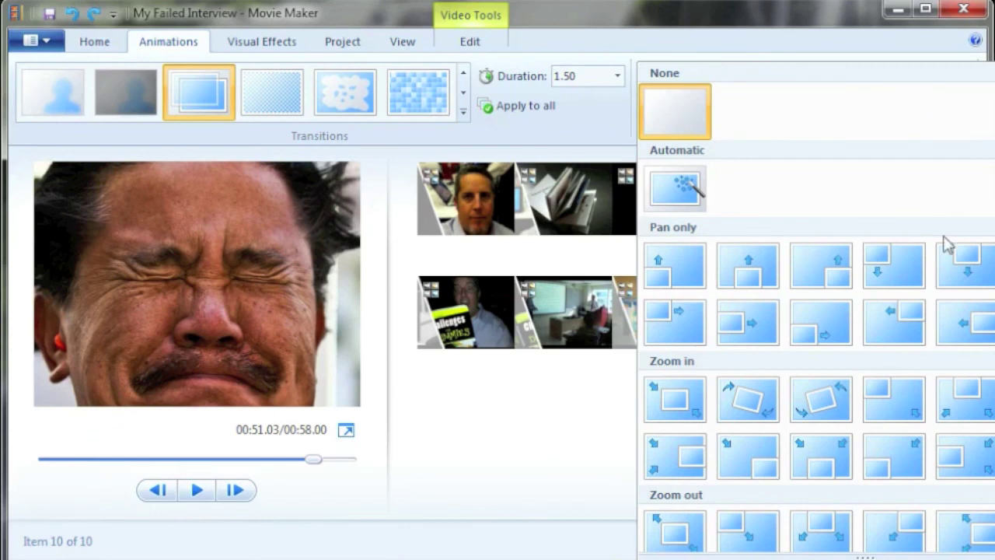
pyautogui.click(828, 403)
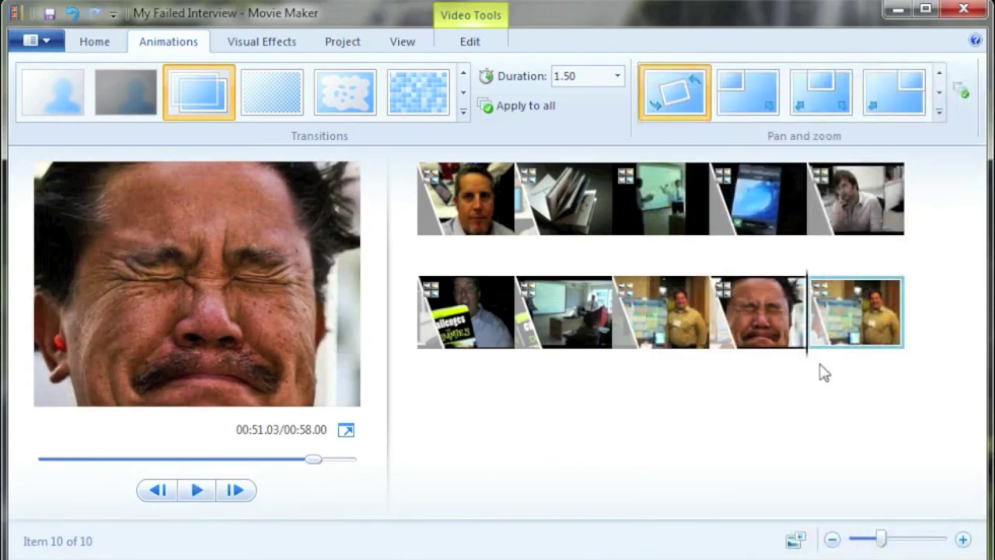